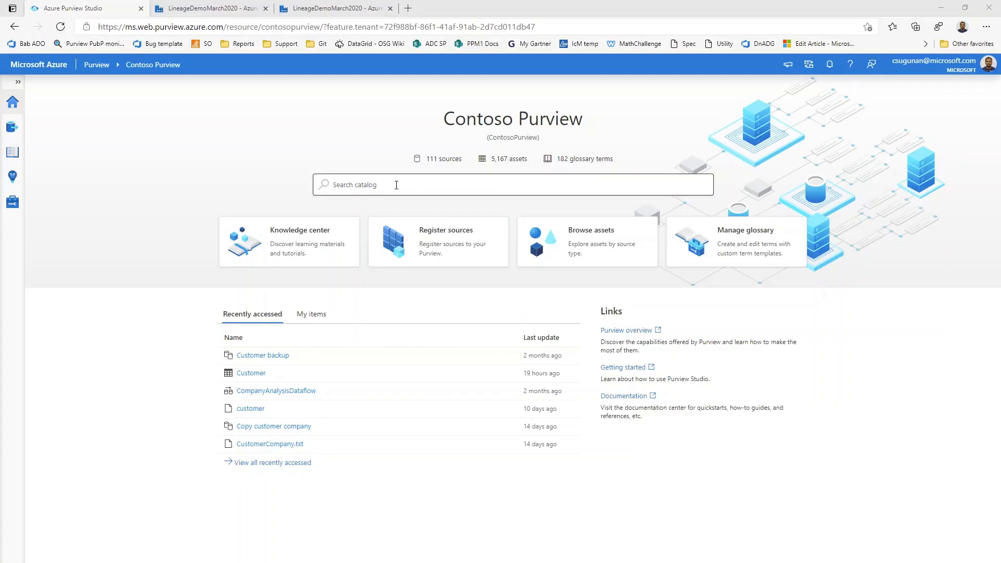
# Search the catalog for 'customer' and open the march2020demo SalesLT Customer table
pyautogui.click(423, 194)
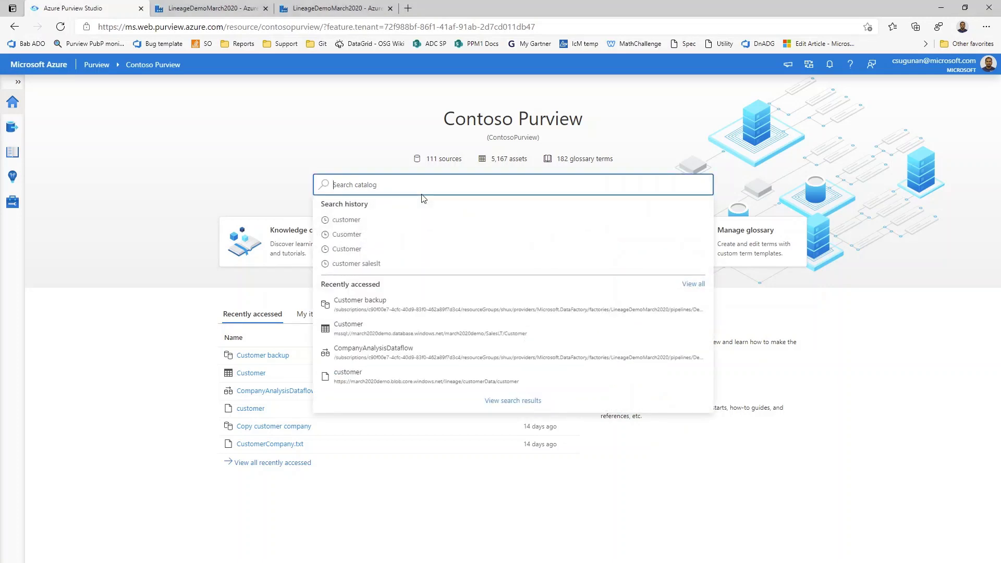
pyautogui.write('customer')
pyautogui.press('Return')
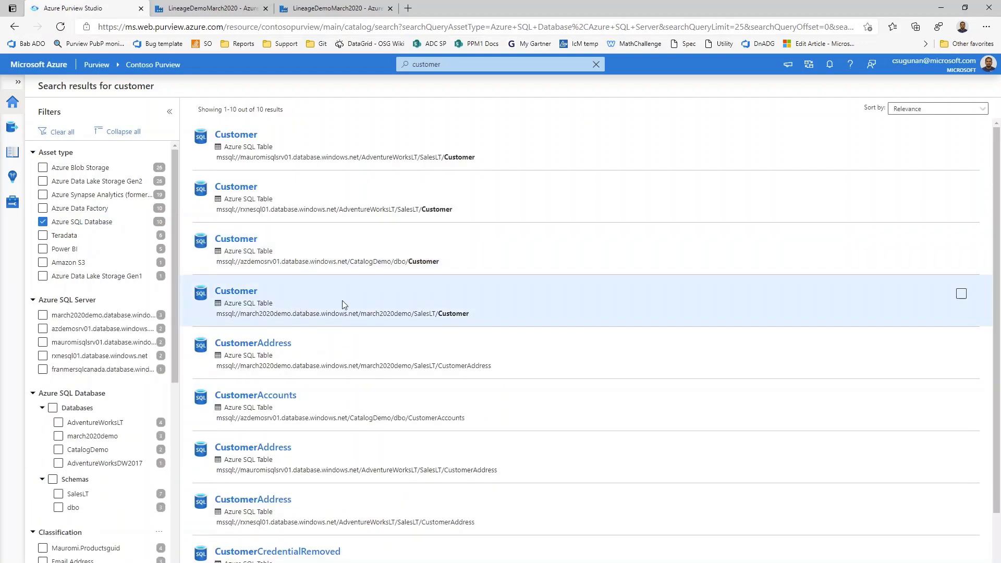
pyautogui.click(415, 301)
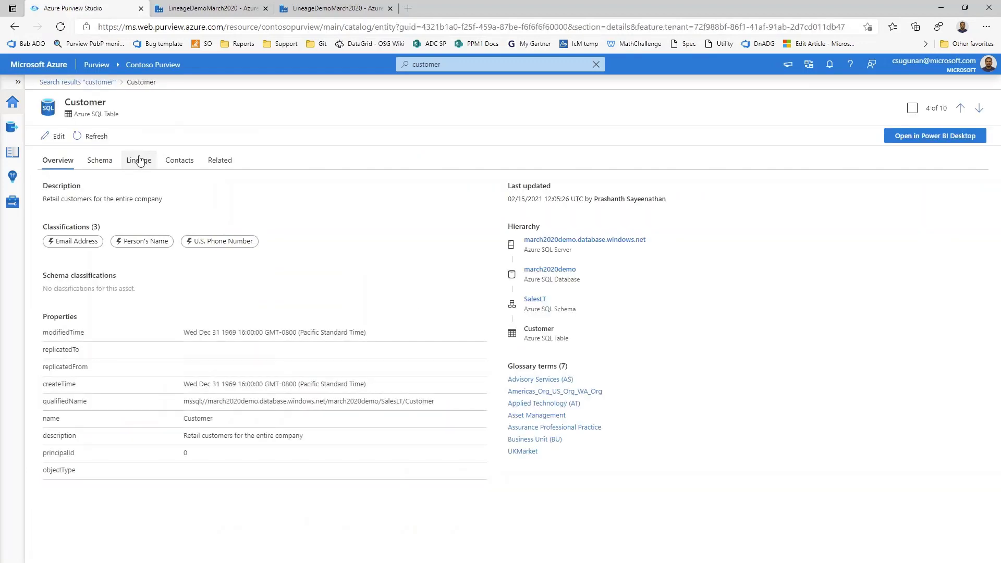
# Show the Customer table's lineage graph and inspect its nodes, including Customer backup
pyautogui.click(136, 163)
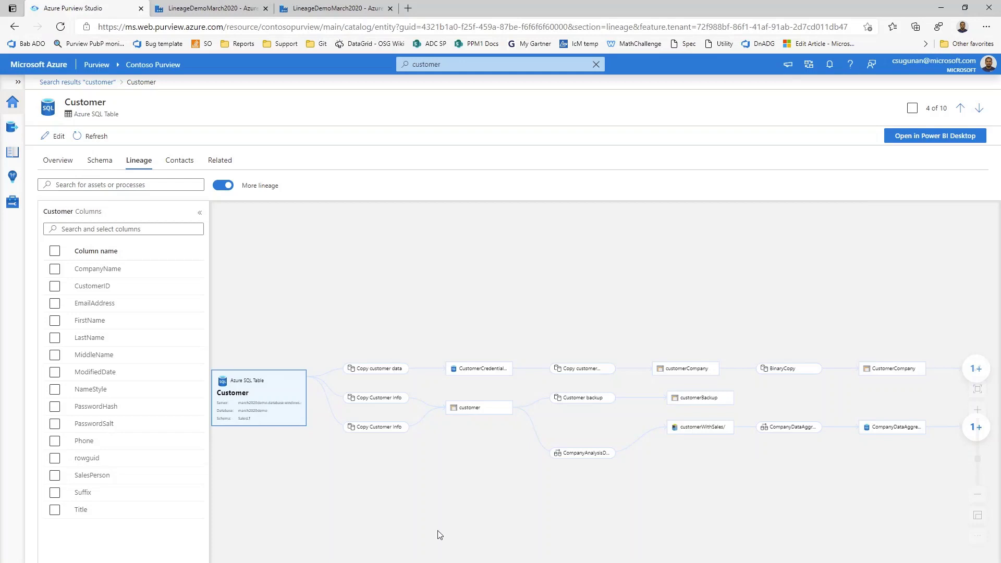
pyautogui.moveTo(393, 375)
pyautogui.moveTo(589, 400)
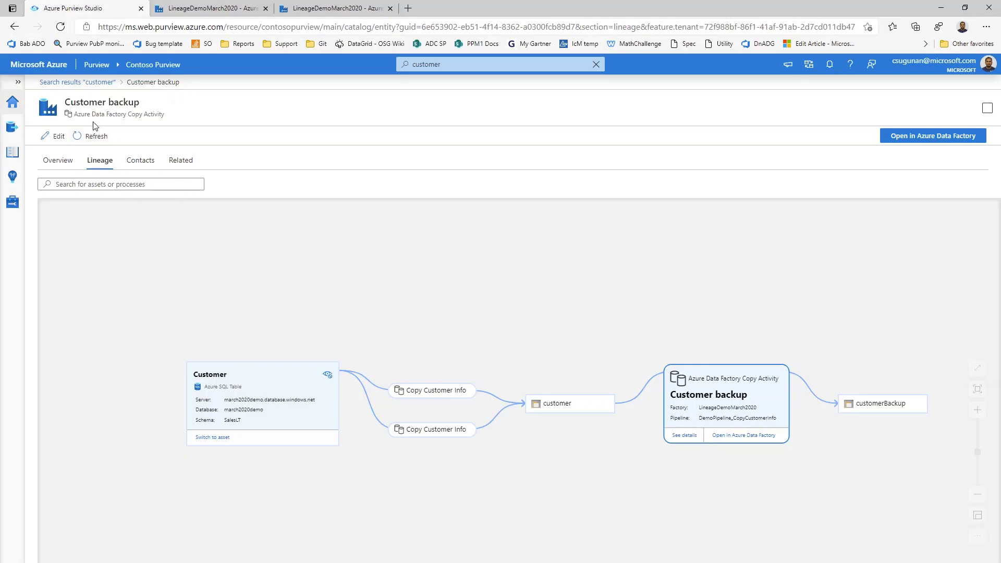
# Highlight part of the Customer backup title on its details page
pyautogui.moveTo(85, 103); pyautogui.dragTo(134, 103)
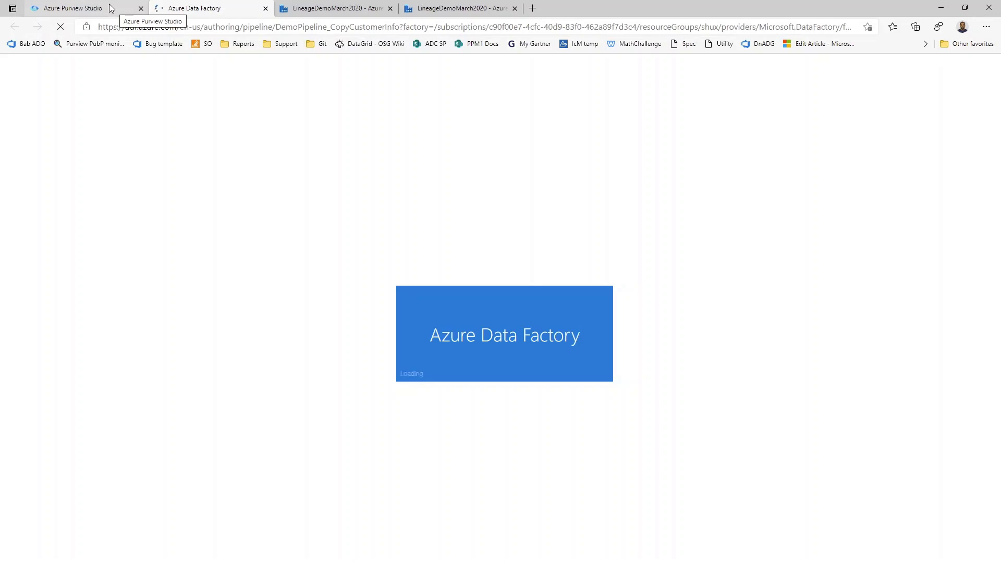
# Return to the Azure Purview Studio tab showing the Customer backup lineage
pyautogui.click(109, 7)
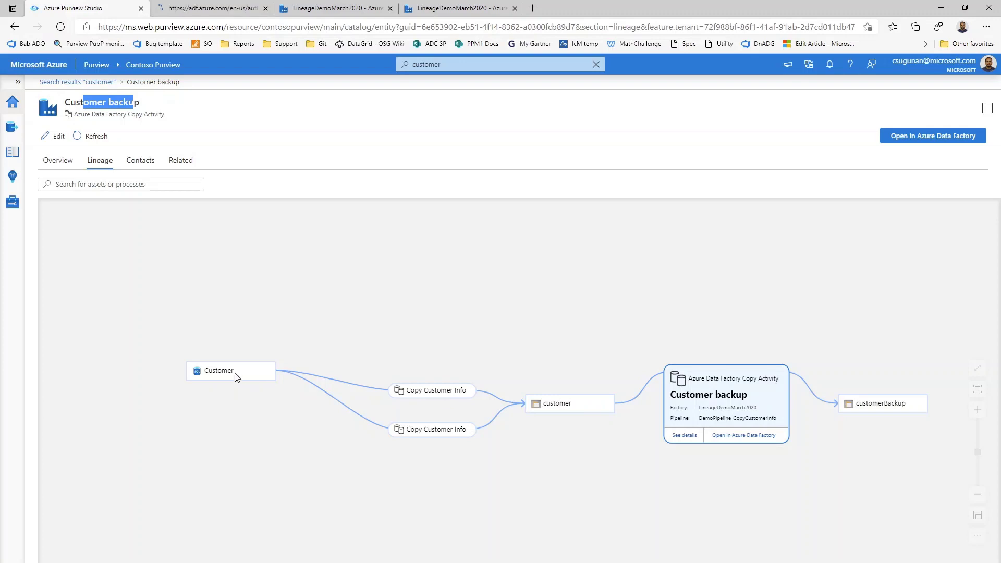
# Select the Customer source node and switch back to the Customer table asset
pyautogui.click(213, 374)
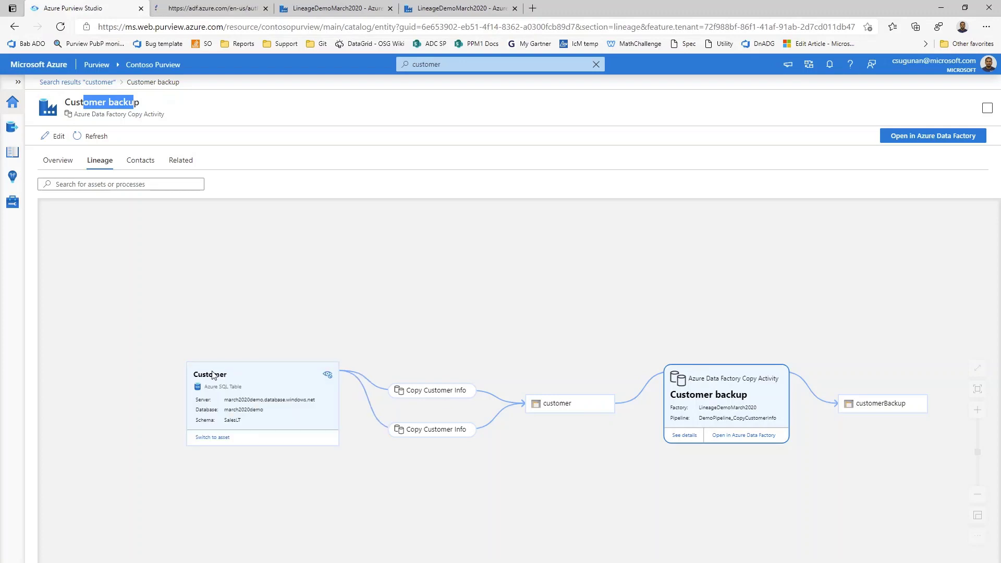
pyautogui.click(217, 439)
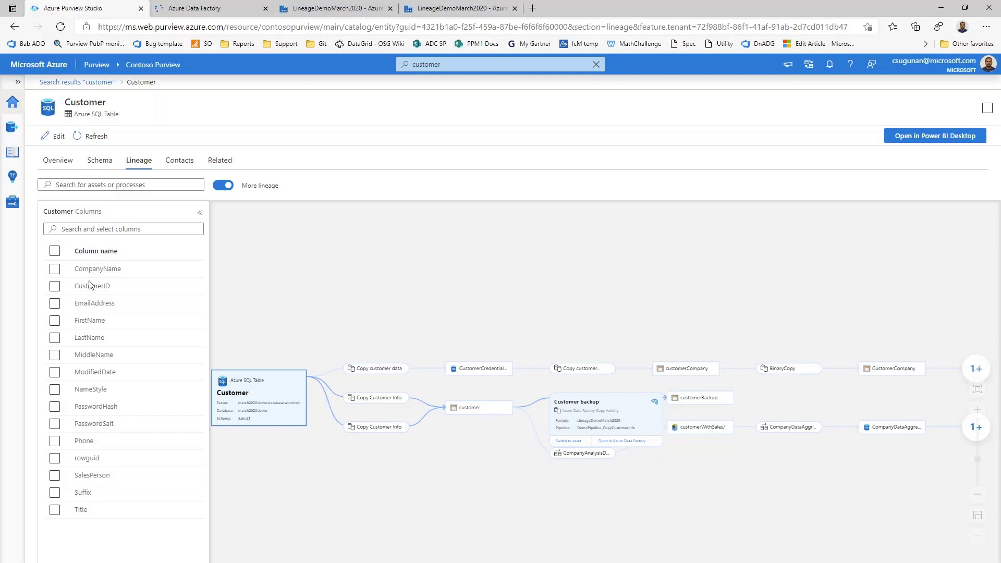
# Trace CompanyName, EmailAddress and Suffix, toggling 'Show only assets with all 3 columns' on then off
pyautogui.click(55, 269)
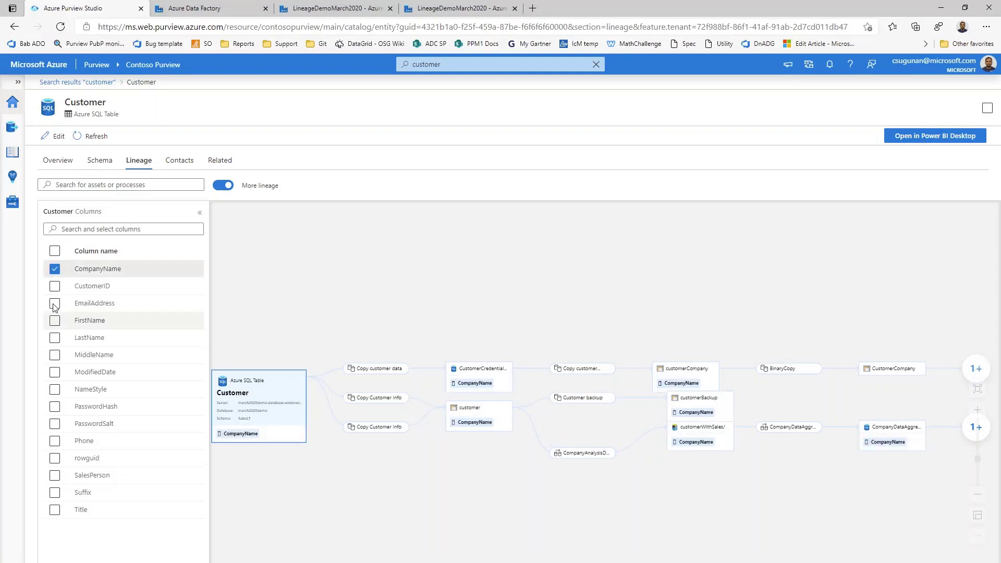
pyautogui.click(55, 304)
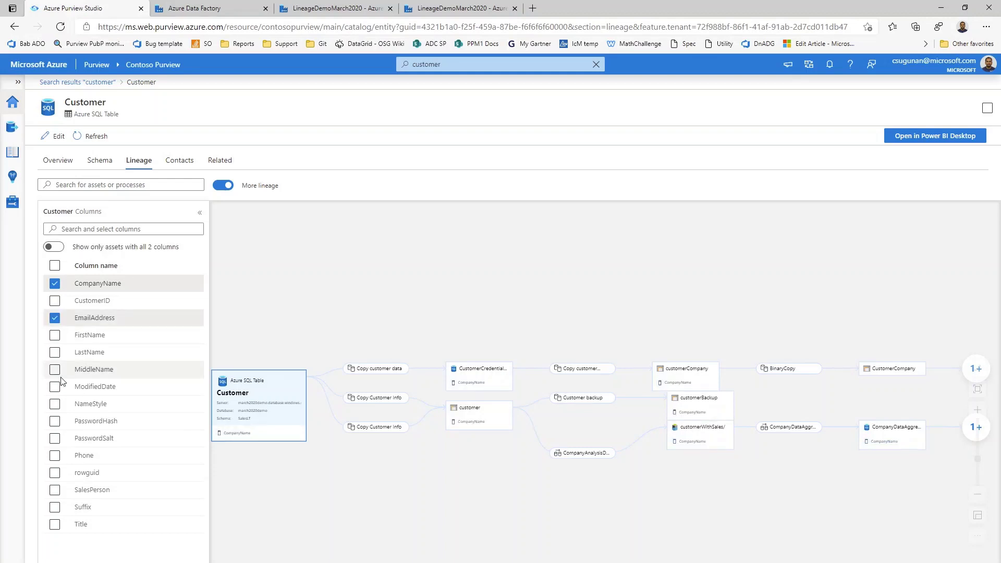
pyautogui.click(55, 507)
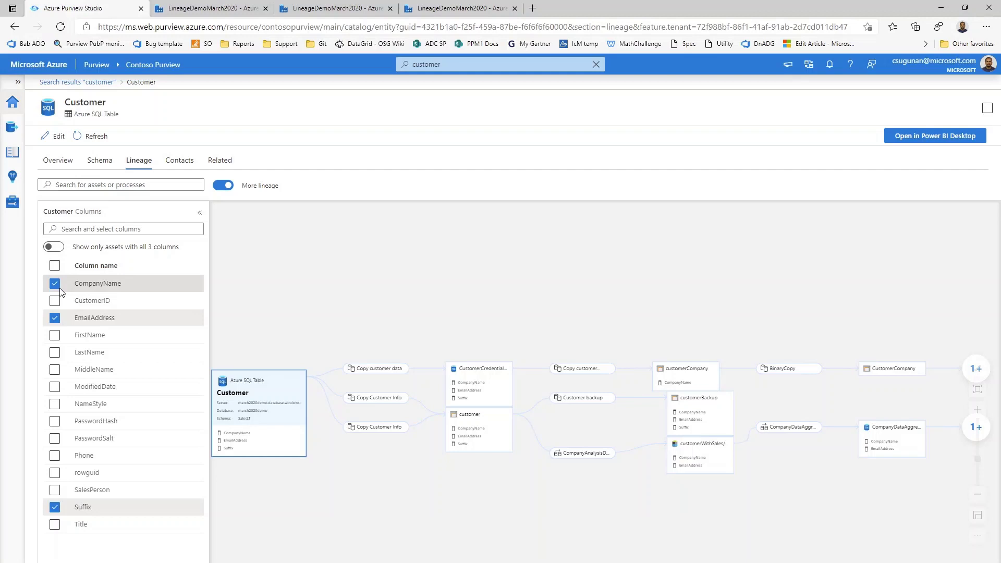
pyautogui.click(56, 250)
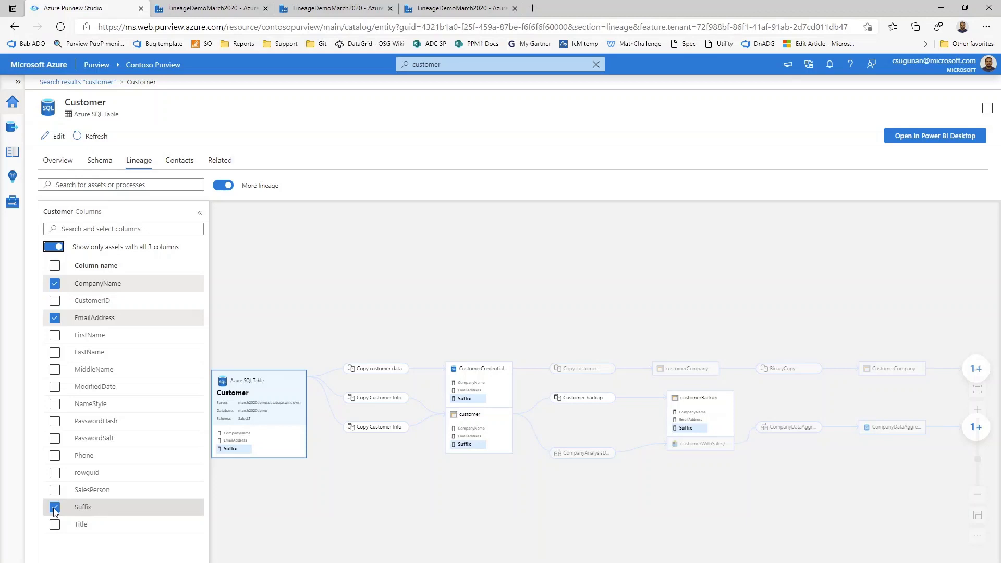
pyautogui.click(46, 246)
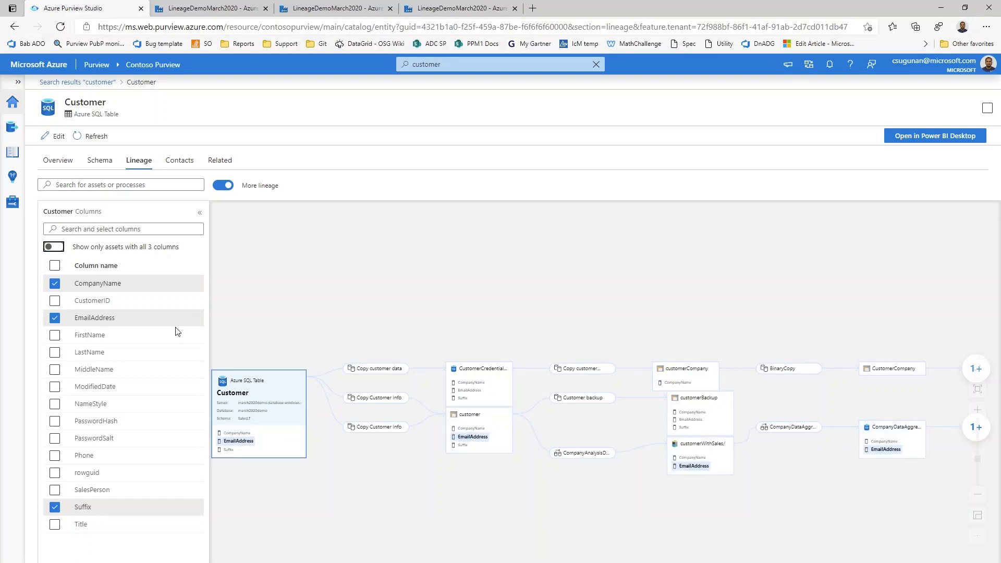
# Filter the column list for 'titl', then clear the filter
pyautogui.hotkey('shift', 'Tab')
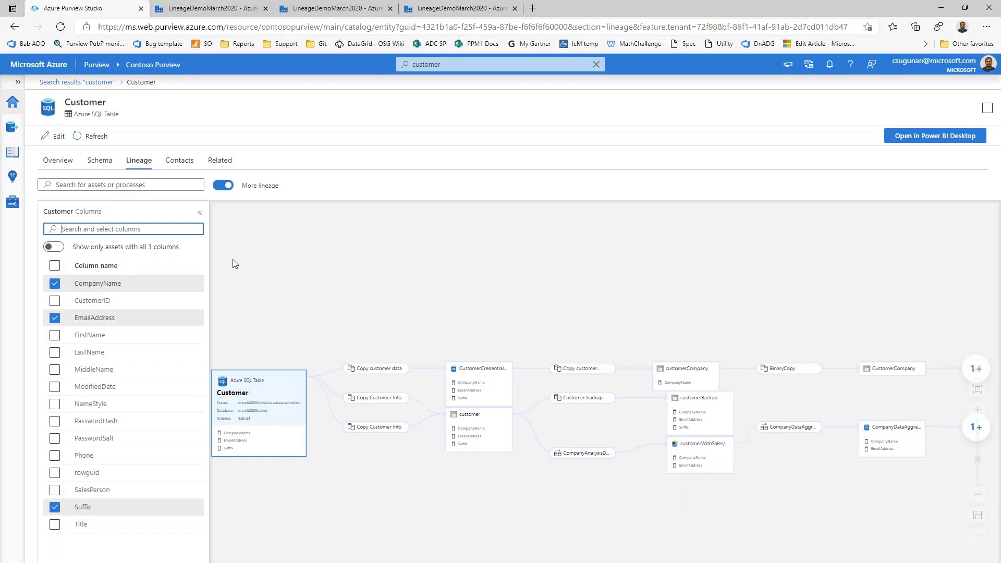
pyautogui.write('titl')
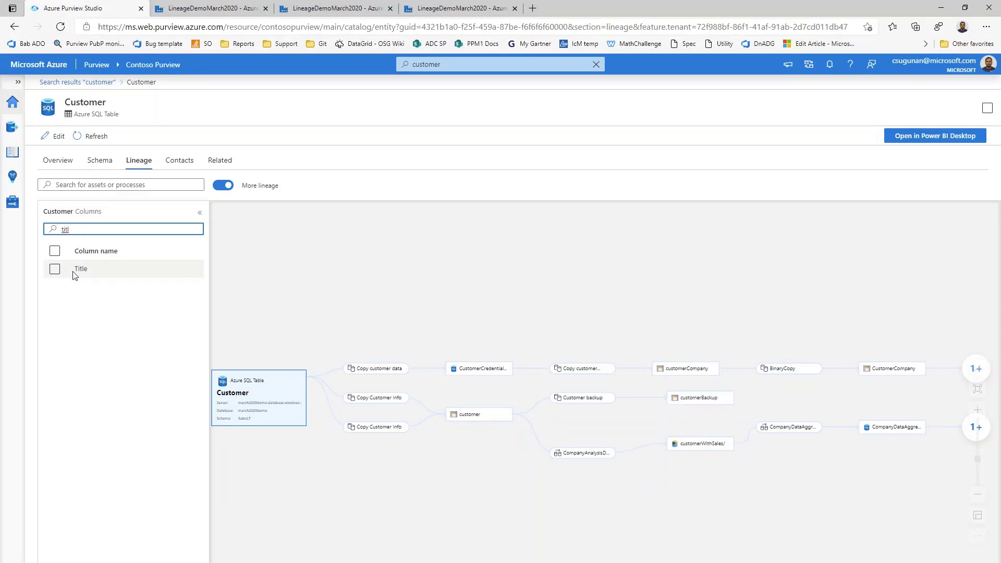
pyautogui.press('BackSpace')
pyautogui.press('BackSpace')
pyautogui.press('BackSpace')
pyautogui.press('BackSpace')
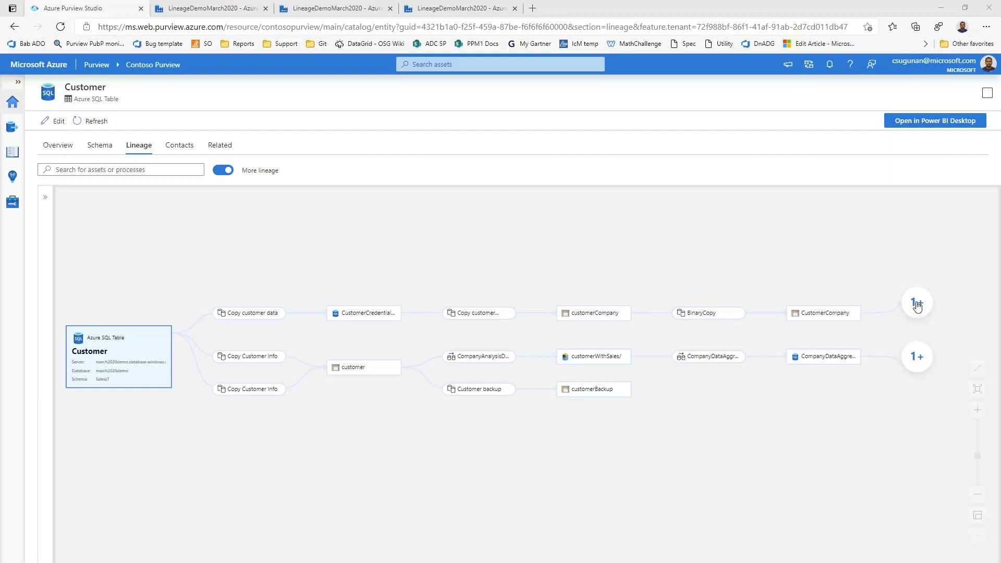
# Add the CustomerCompany.txt branch downstream of CustomerCompany to the lineage graph
pyautogui.click(917, 309)
pyautogui.moveTo(975, 361)
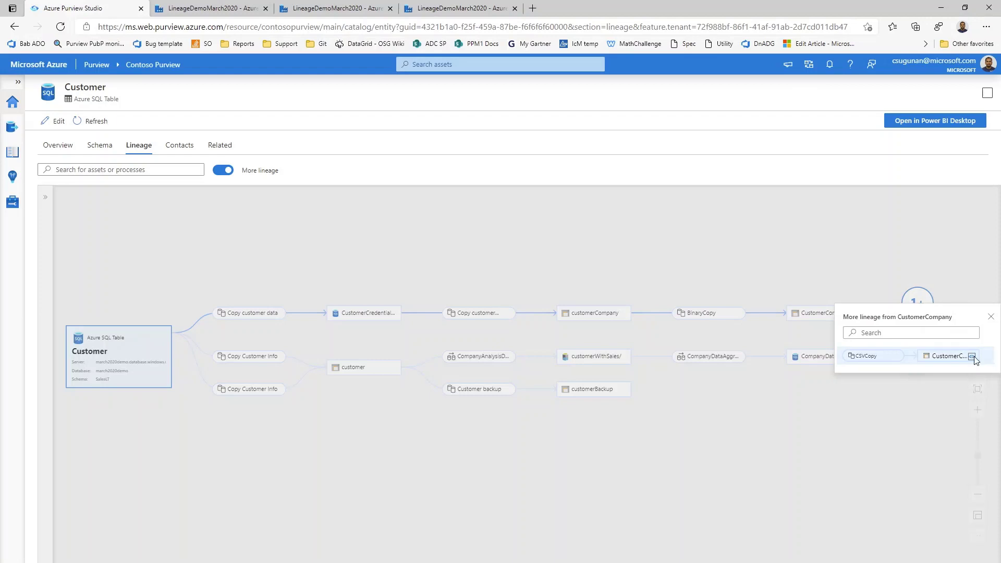
pyautogui.click(974, 359)
pyautogui.moveTo(922, 412); pyautogui.dragTo(722, 426)
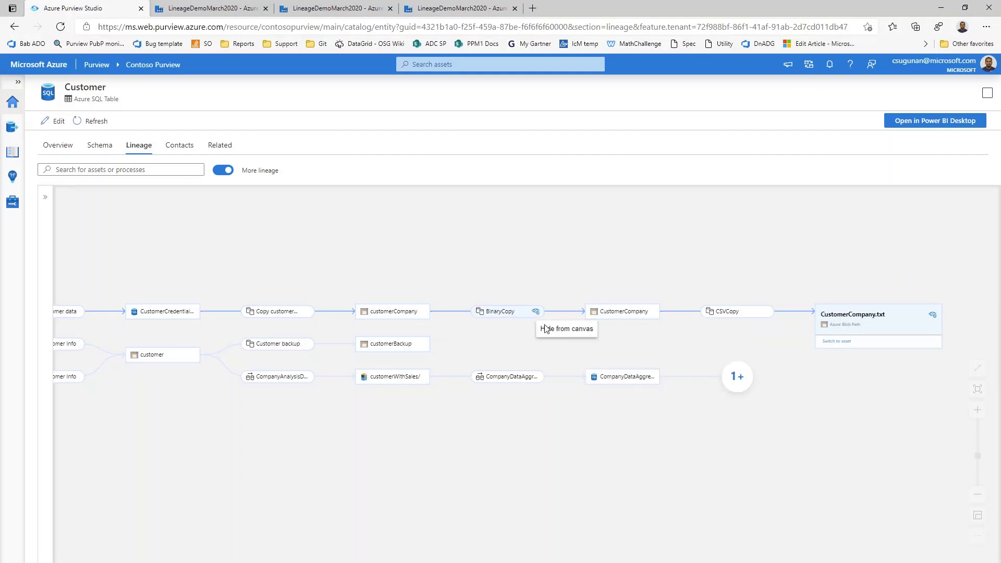
# Hide the BinaryCopy branch and the customerBackup asset from the canvas
pyautogui.click(535, 312)
pyautogui.click(415, 353)
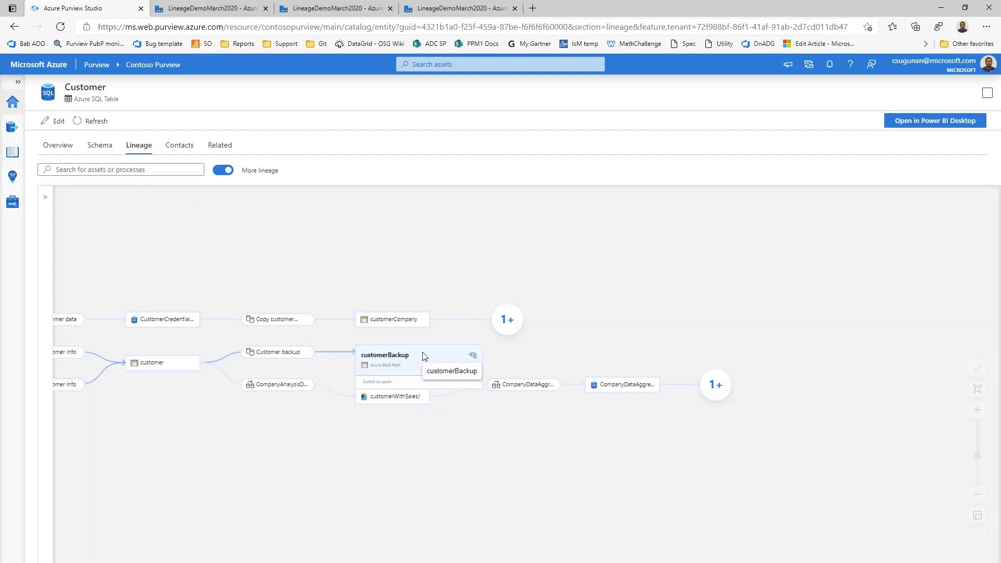
pyautogui.click(476, 357)
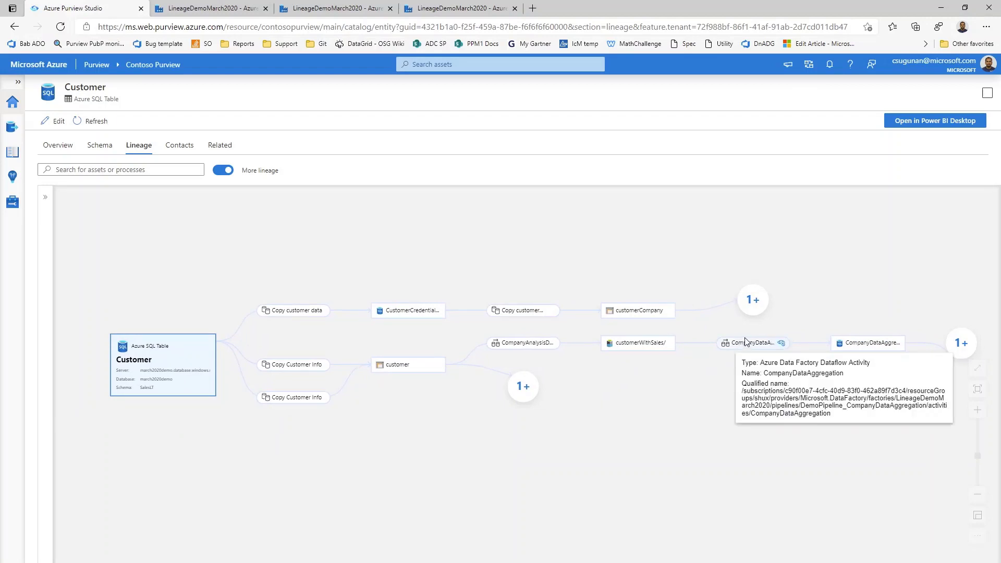
# Turn off More lineage, trace CustomerID, EmailAddress, FirstName, LastName and Suffix, and go full screen
pyautogui.click(219, 172)
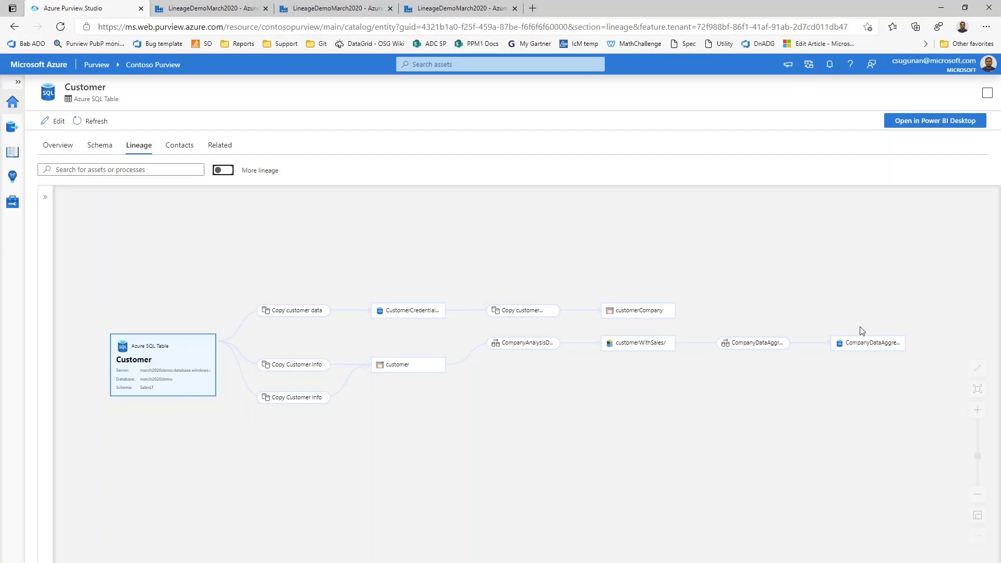
pyautogui.click(45, 198)
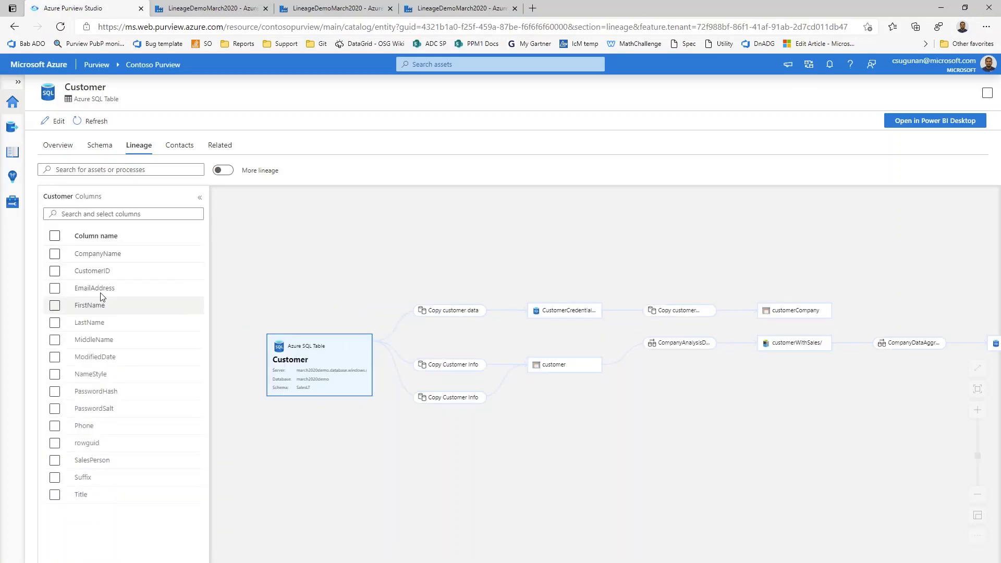
pyautogui.click(55, 271)
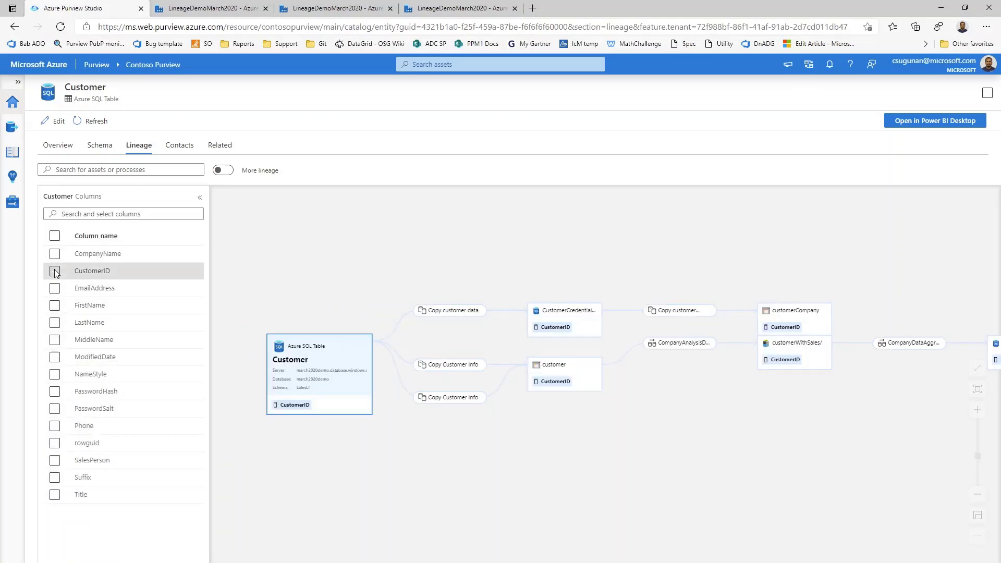
pyautogui.click(56, 304)
pyautogui.click(54, 320)
pyautogui.click(54, 337)
pyautogui.click(54, 492)
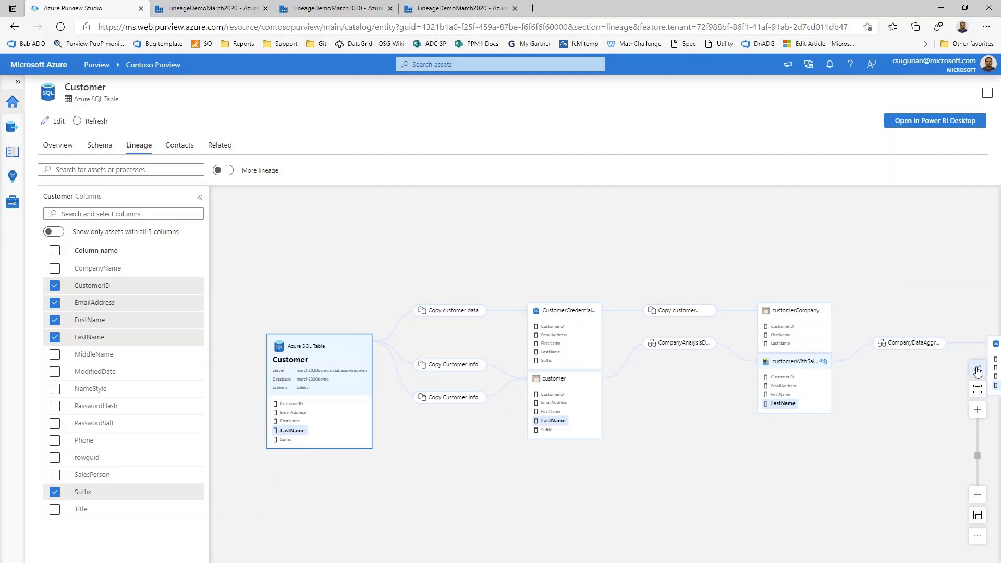
pyautogui.click(979, 371)
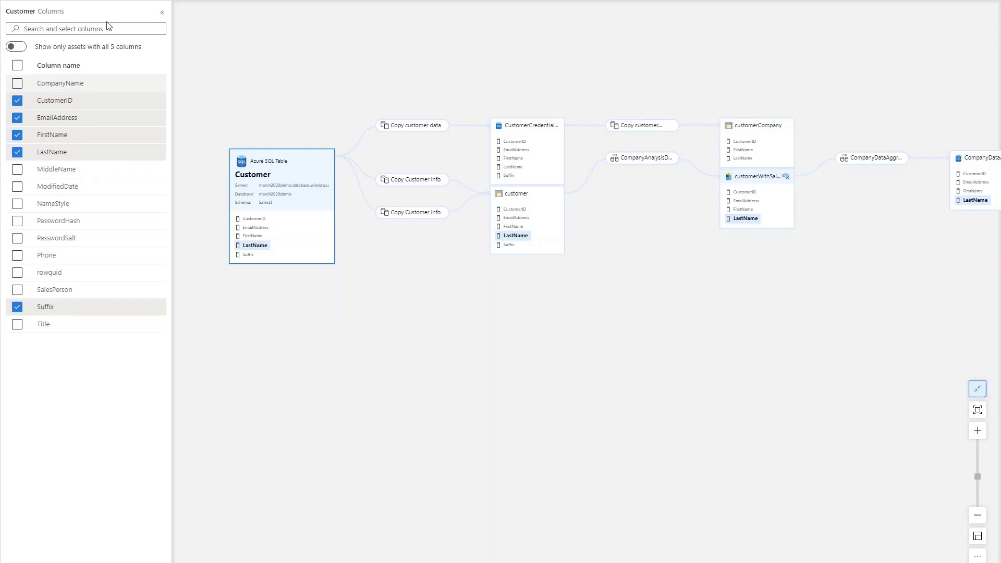
# Collapse and restore the Columns panel, then exit full-screen mode
pyautogui.click(163, 17)
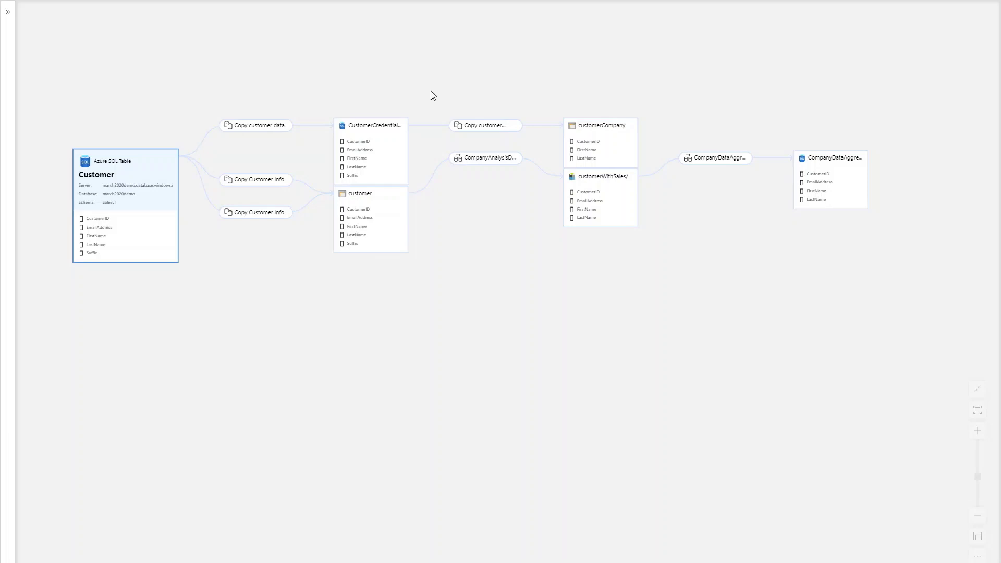
pyautogui.click(10, 14)
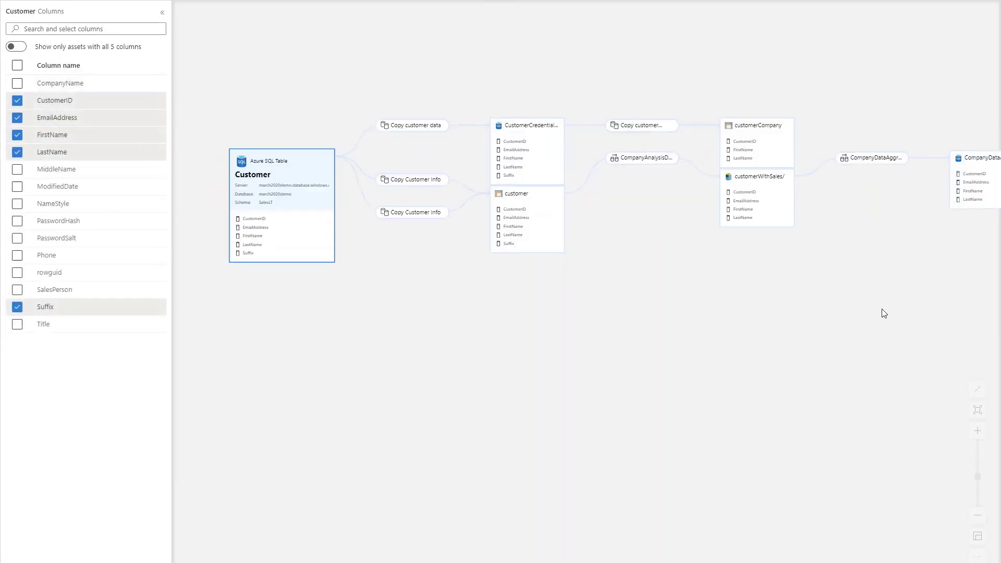
pyautogui.click(979, 392)
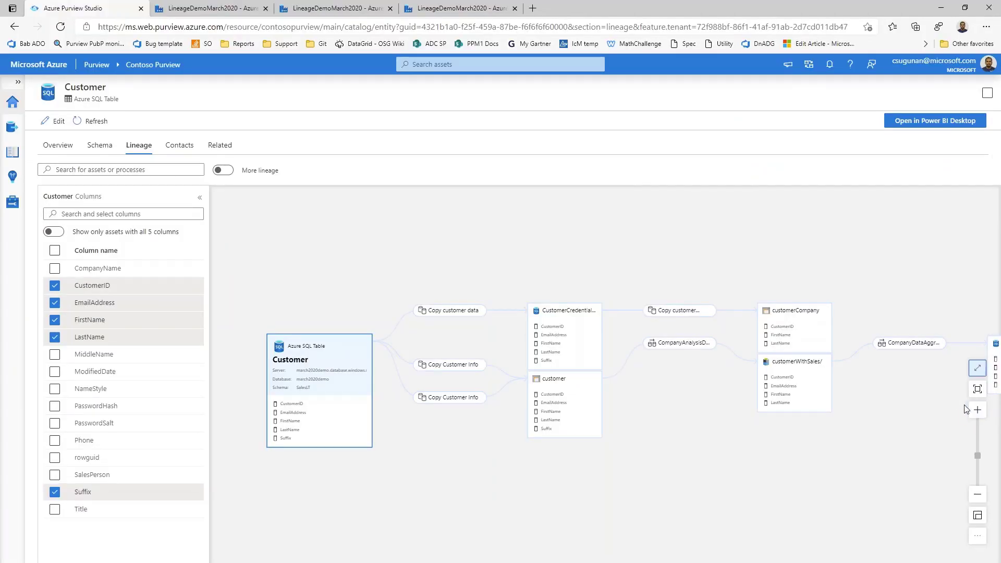
# Fit the lineage graph to the view, zoom out and back in, and pan it using the minimap
pyautogui.click(979, 391)
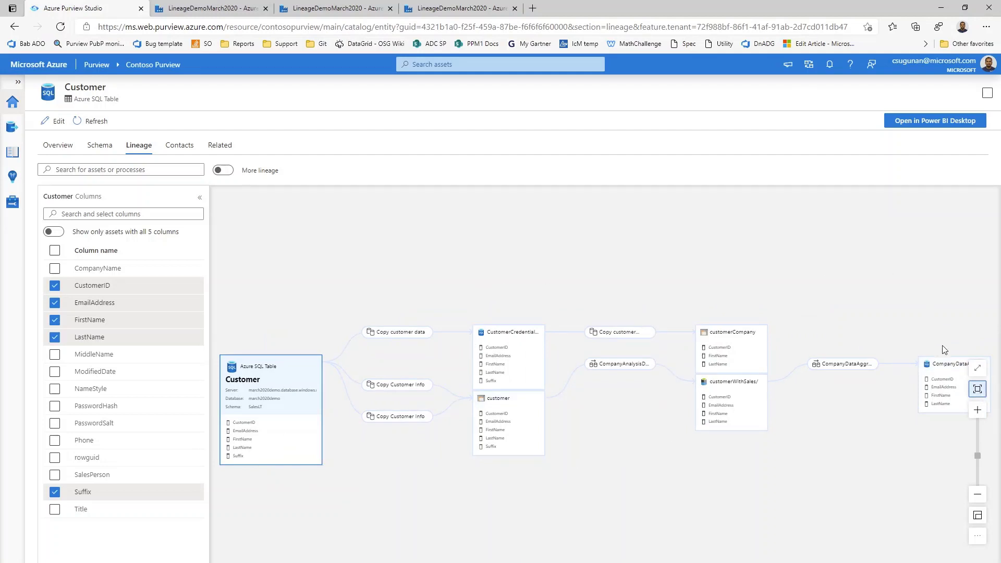
pyautogui.click(979, 495)
pyautogui.click(983, 417)
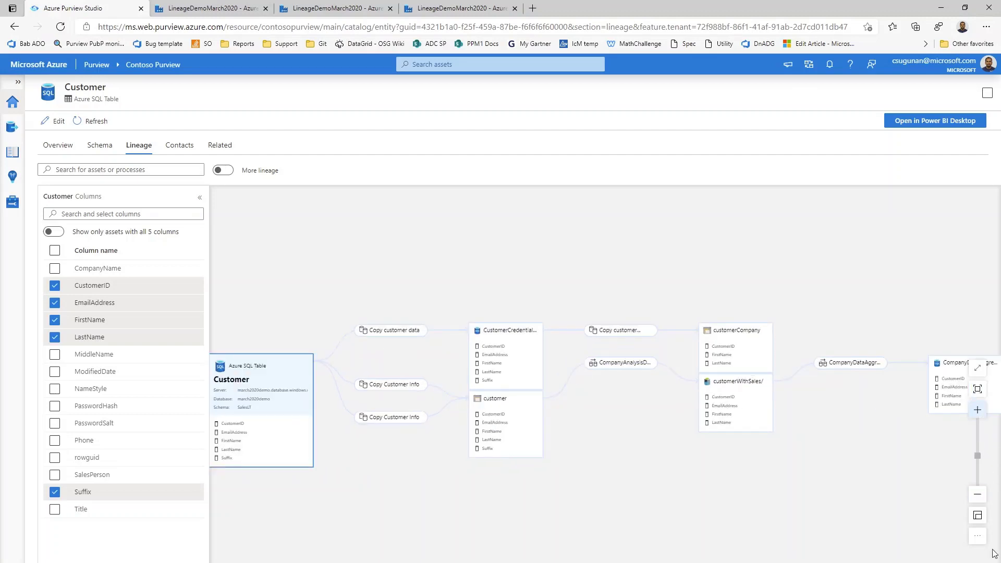
pyautogui.click(979, 516)
pyautogui.moveTo(900, 541); pyautogui.dragTo(929, 546)
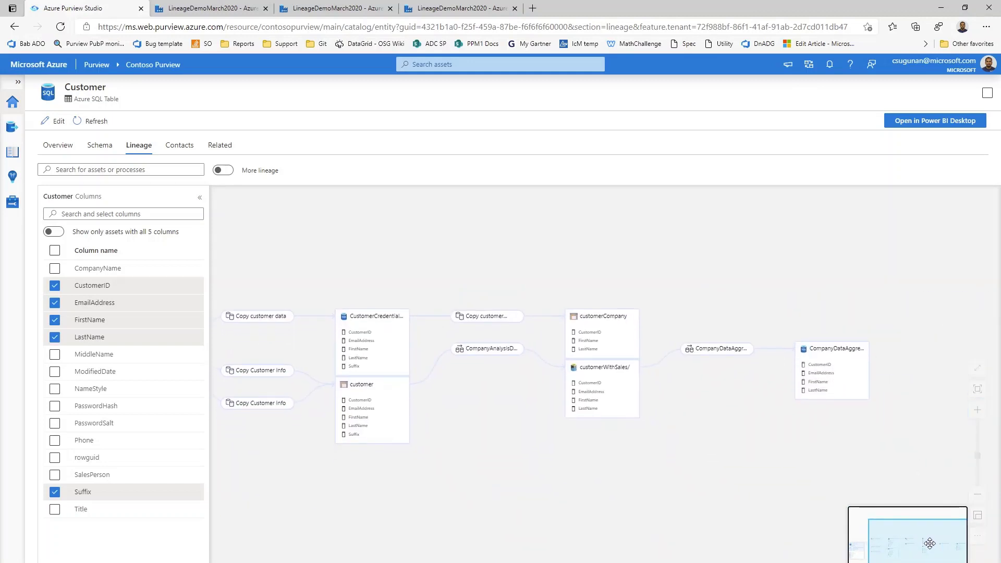
# Center the graph on the Customer asset and auto-align its layout
pyautogui.click(979, 537)
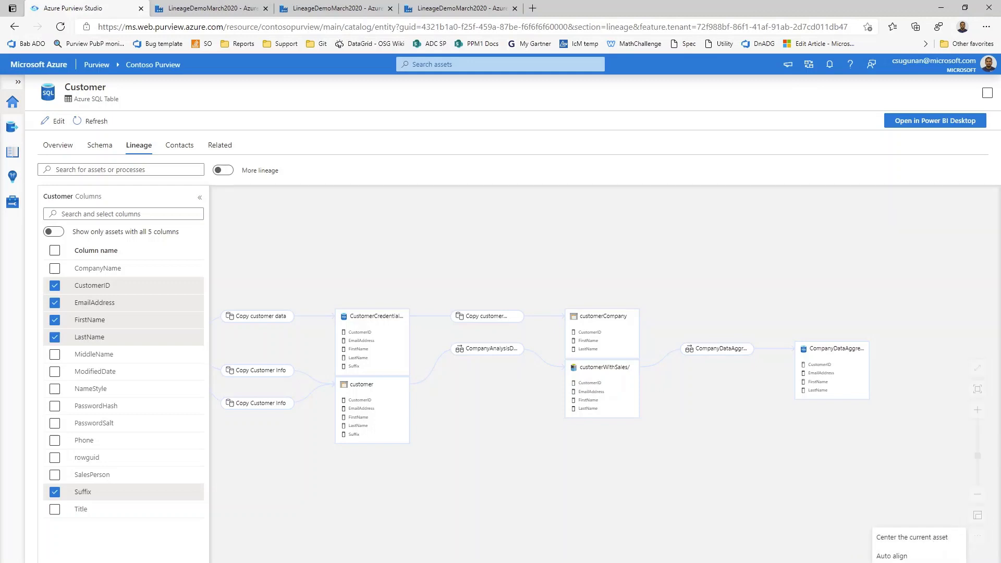
pyautogui.click(937, 538)
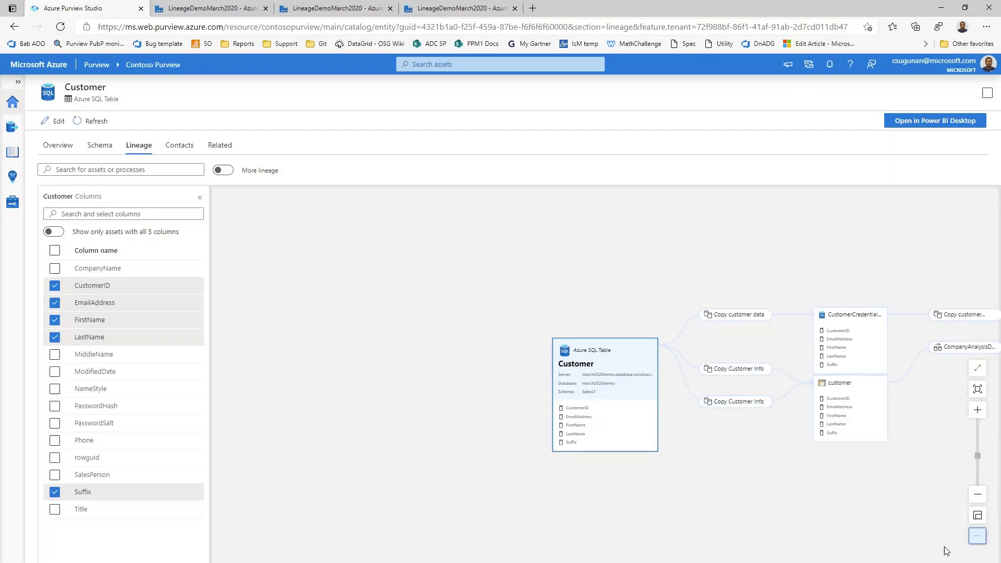
pyautogui.click(978, 538)
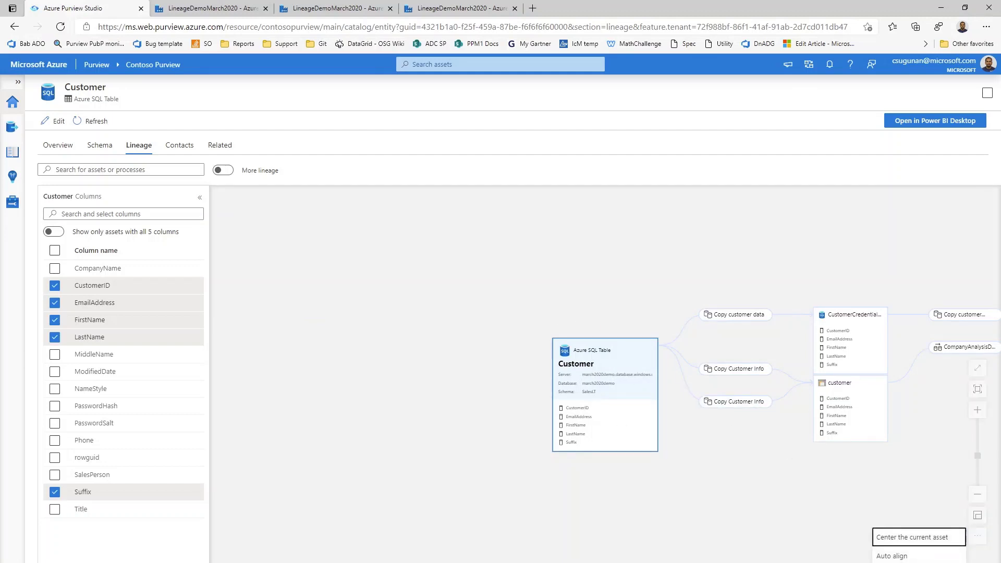
pyautogui.click(959, 550)
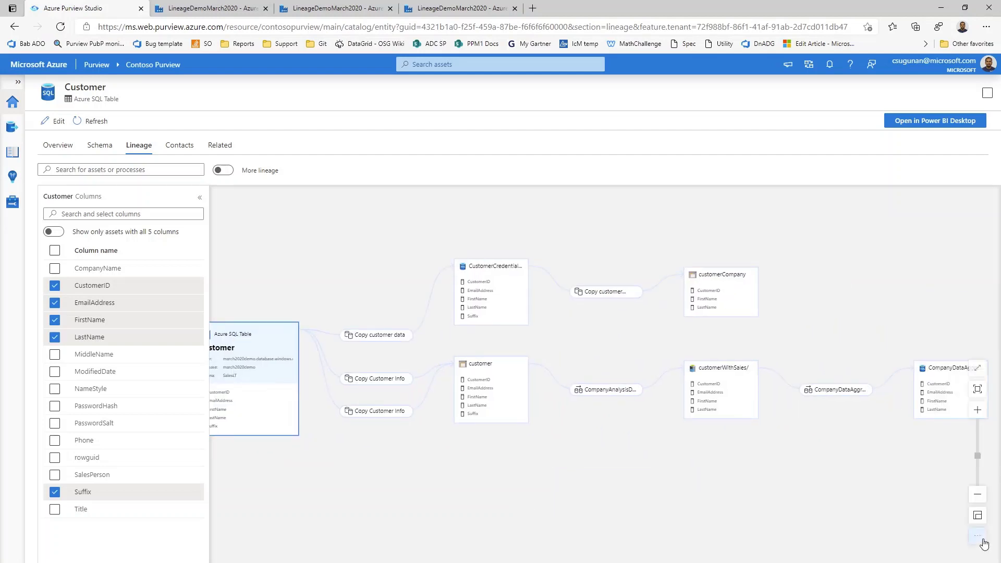
# Turn More lineage back on and auto-align the expanded graph into neat rows
pyautogui.click(978, 536)
pyautogui.click(223, 170)
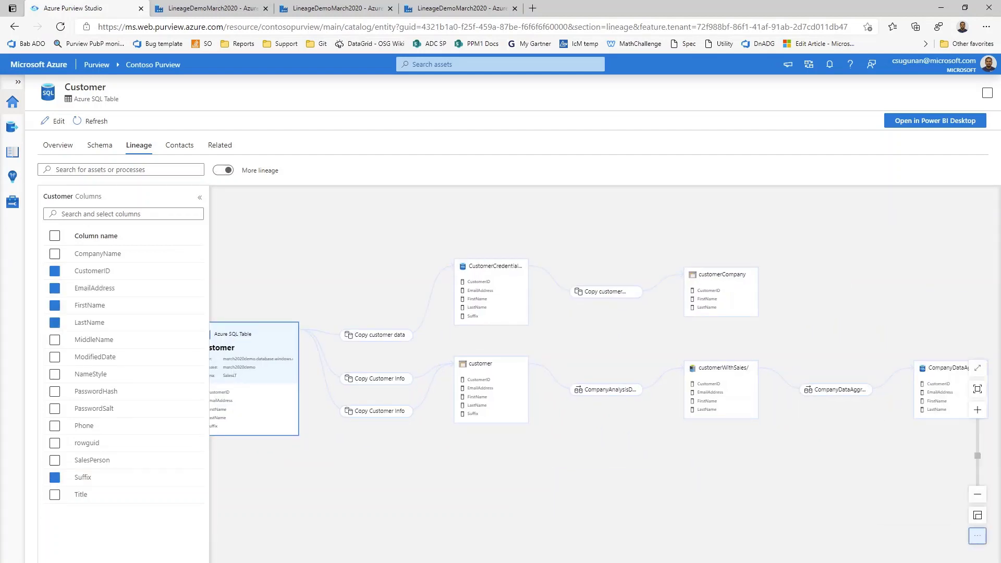
pyautogui.click(978, 536)
pyautogui.click(892, 550)
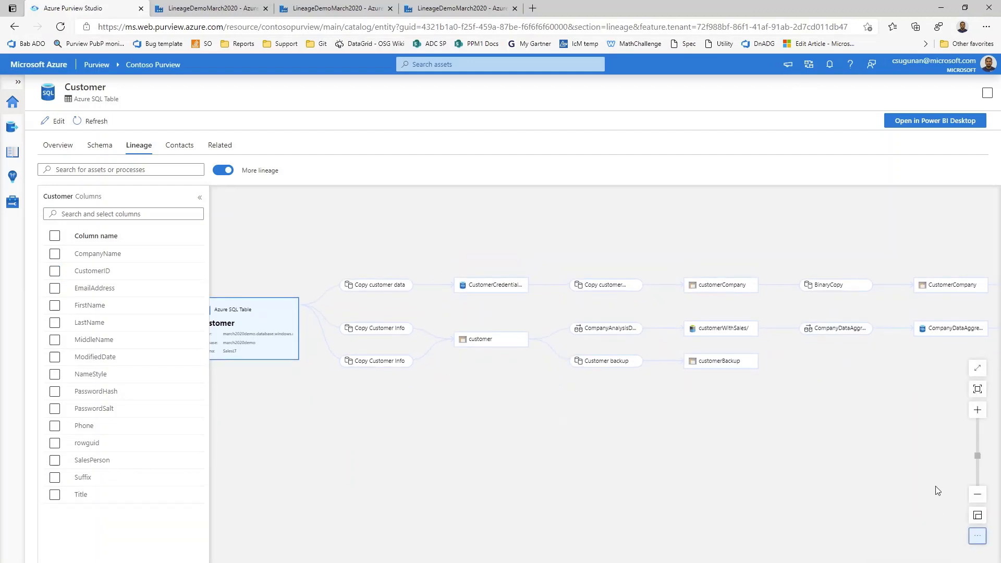